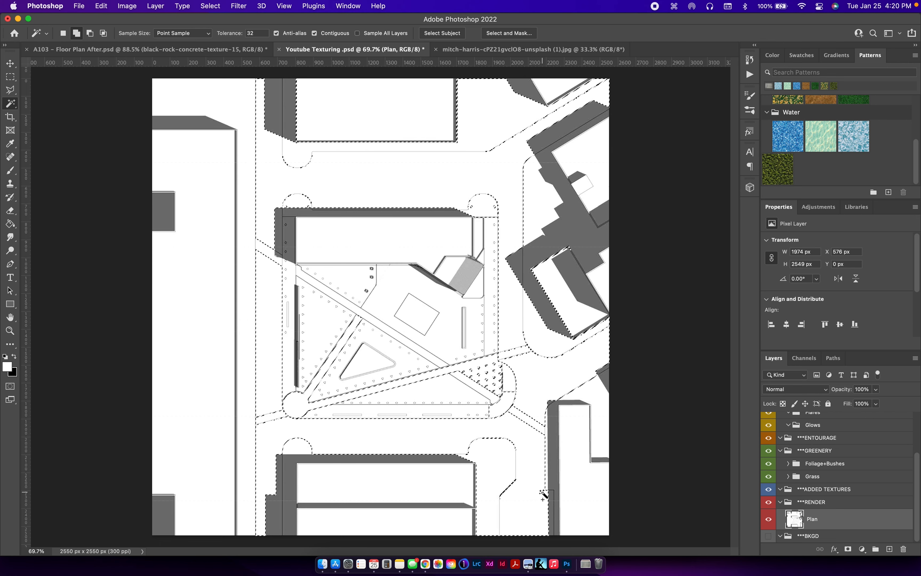
Clear the current selection, set the Magic Wand tolerance to 10, and select the road around the lower building on the Plan layer.
{"action": "key", "text": "super+d"}
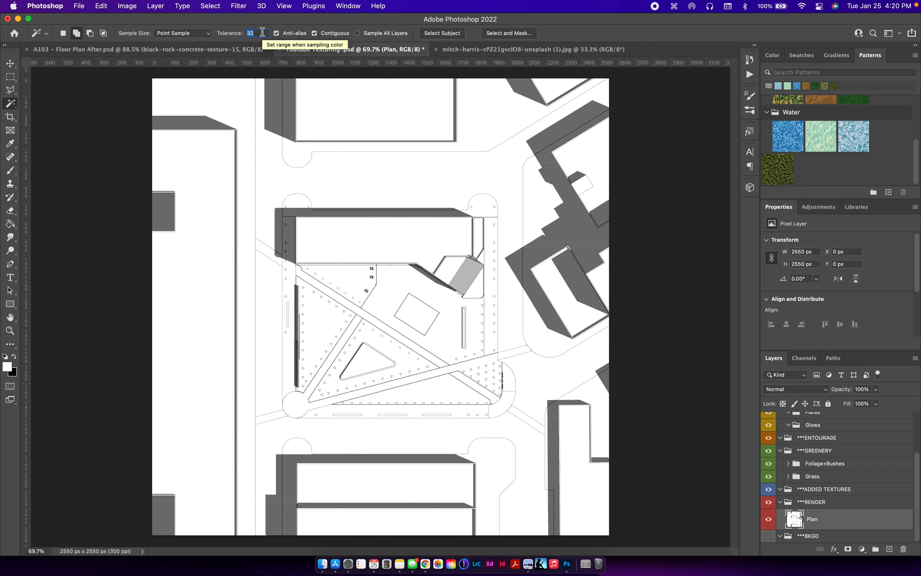
{"action": "type", "text": "10"}
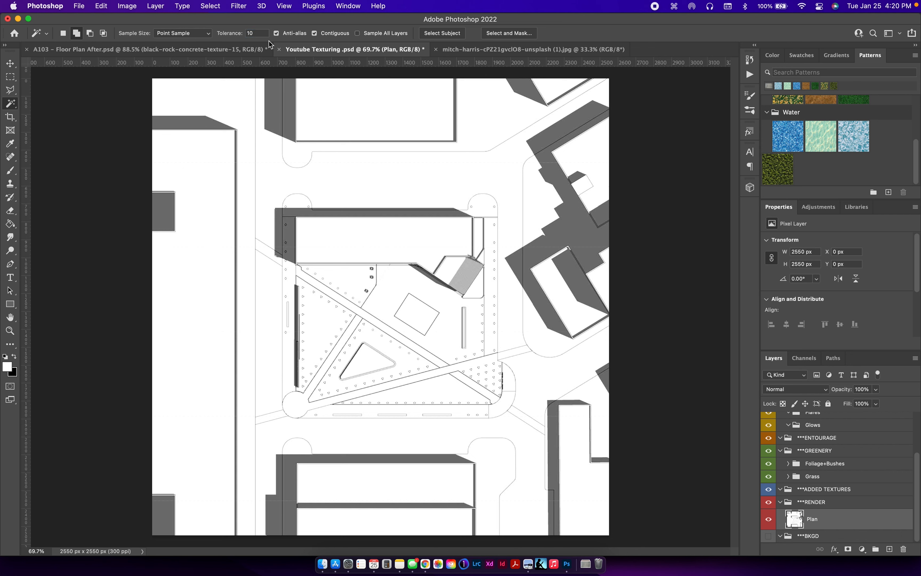
{"action": "left_click", "coordinate": [534, 476]}
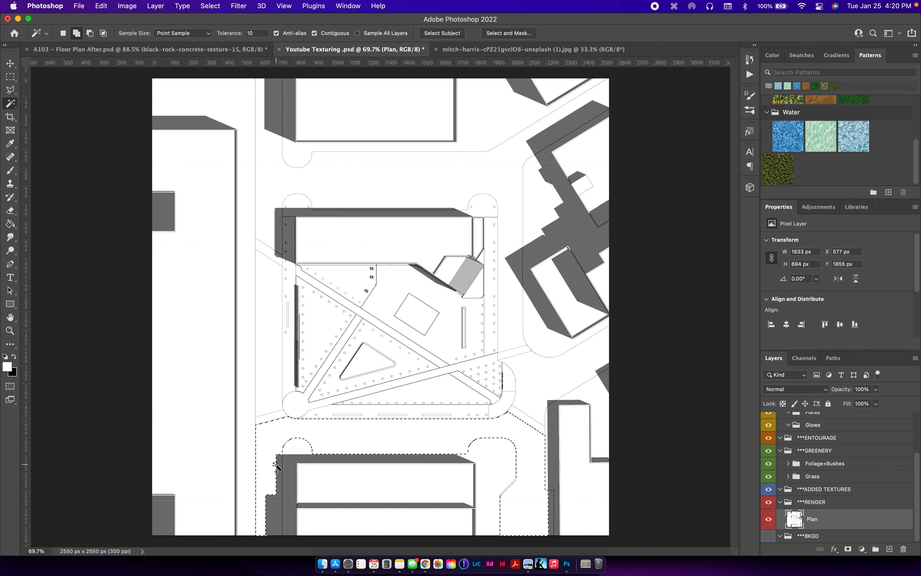
Add a layer named Roads in the ***ADDED TEXTURES group and fill the selected road area with white on it.
{"action": "left_click", "coordinate": [832, 490]}
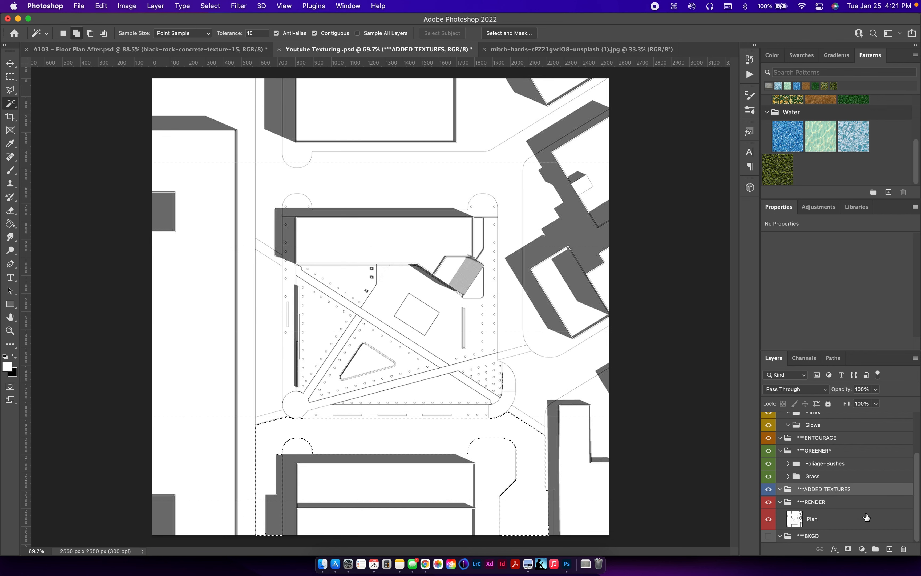
{"action": "left_click", "coordinate": [889, 549]}
{"action": "double_click", "coordinate": [815, 506]}
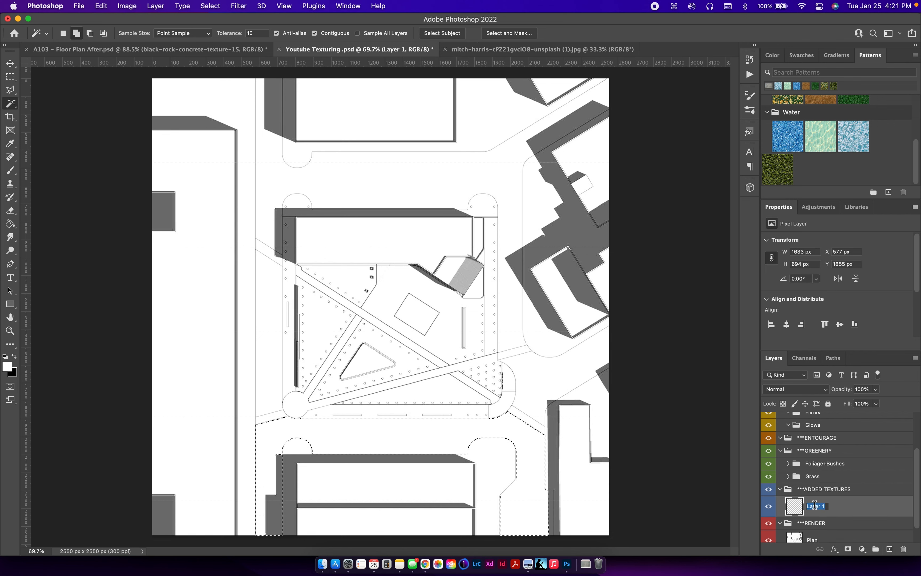
{"action": "type", "text": "Roads"}
{"action": "key", "text": "Return"}
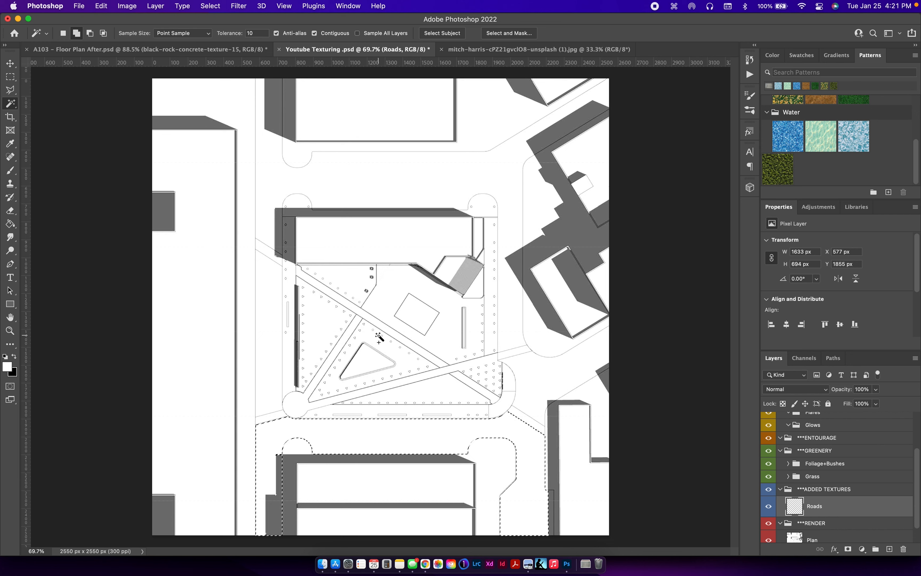
{"action": "key", "text": "g"}
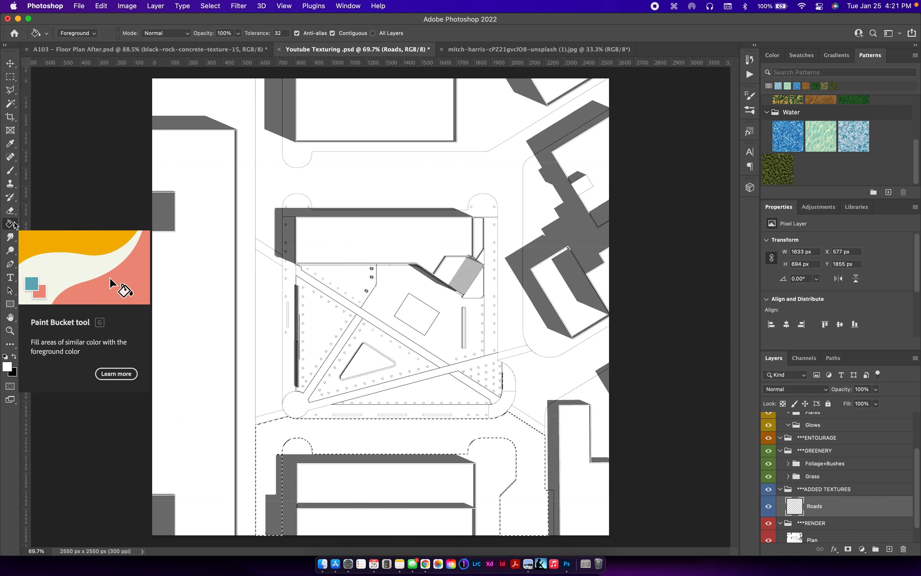
{"action": "left_click", "coordinate": [426, 442]}
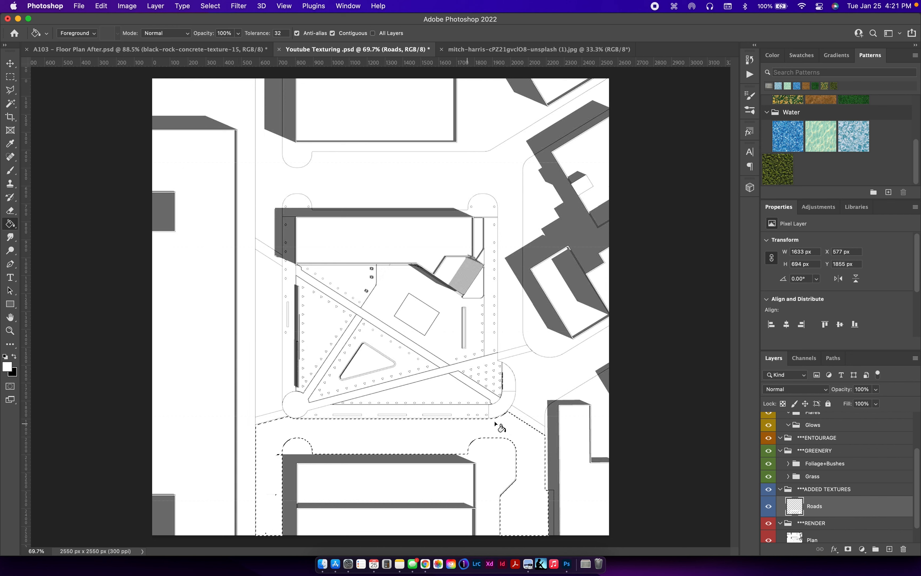
Apply a gray Color Overlay in Multiply mode to the Roads layer, then clear the selection.
{"action": "double_click", "coordinate": [863, 510]}
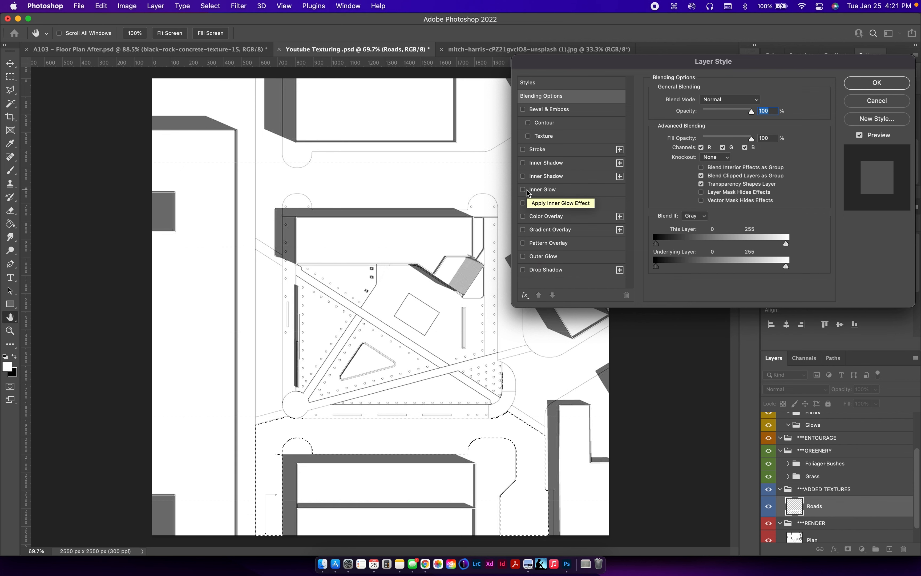
{"action": "left_click", "coordinate": [523, 216]}
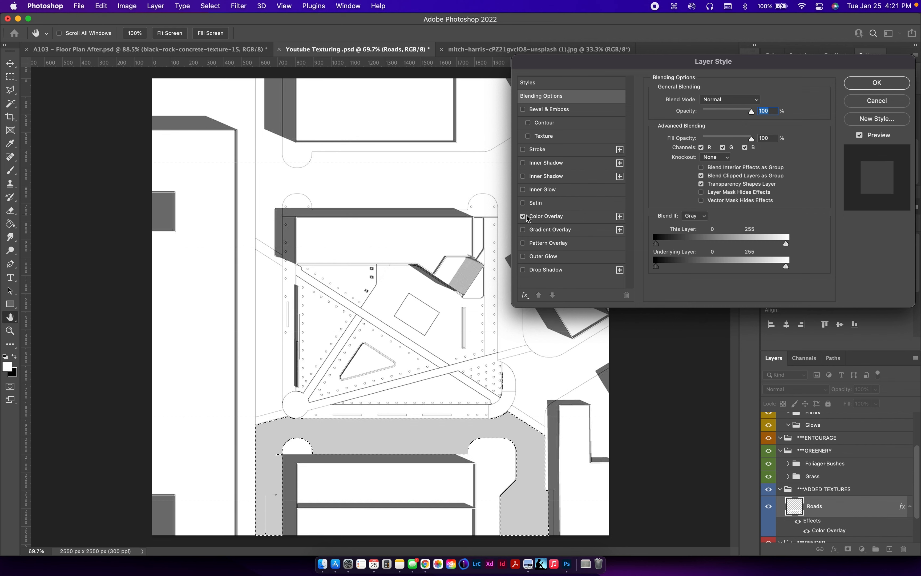
{"action": "left_click", "coordinate": [571, 216]}
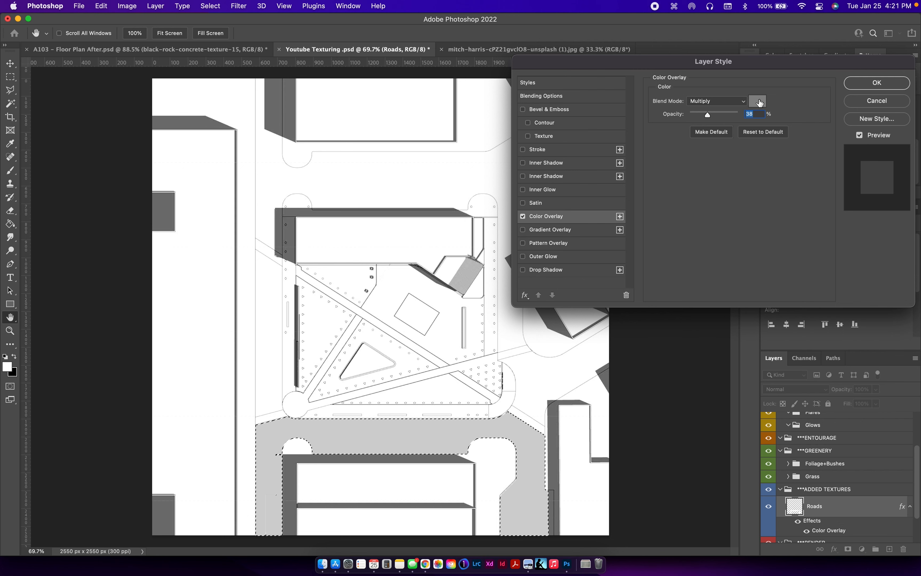
{"action": "left_click", "coordinate": [872, 84]}
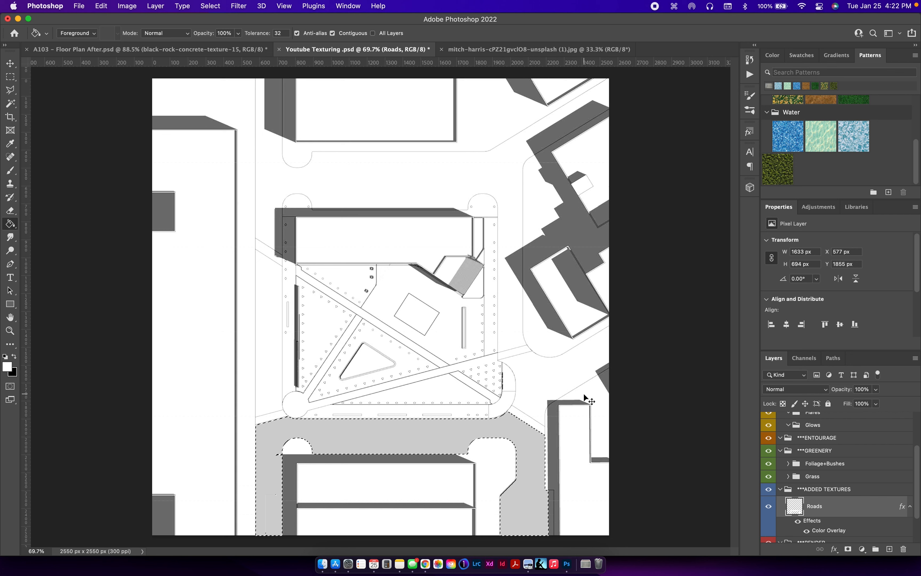
{"action": "key", "text": "super+d"}
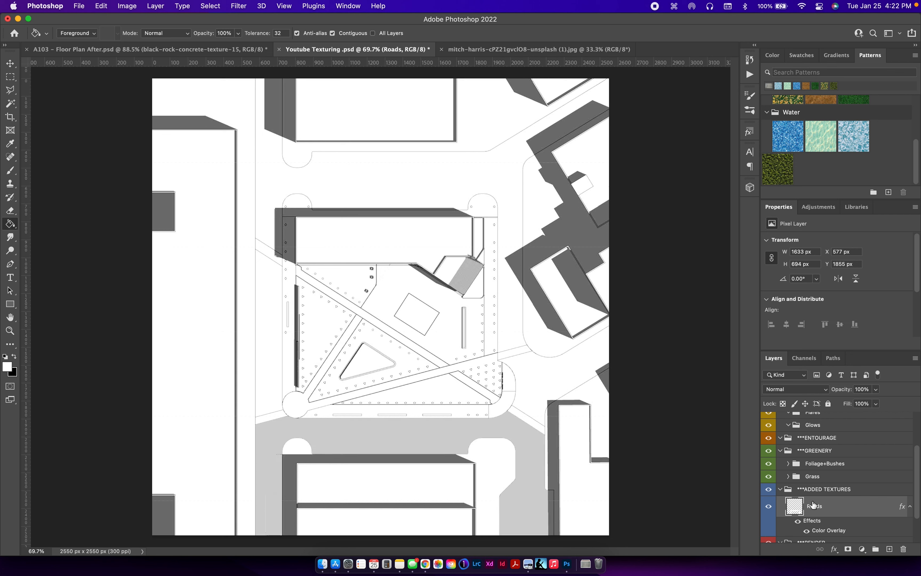
Select the road east of the central plaza on the Plan layer with the Magic Wand, including its shadowed corner by the lower-right building.
{"action": "key", "text": "w"}
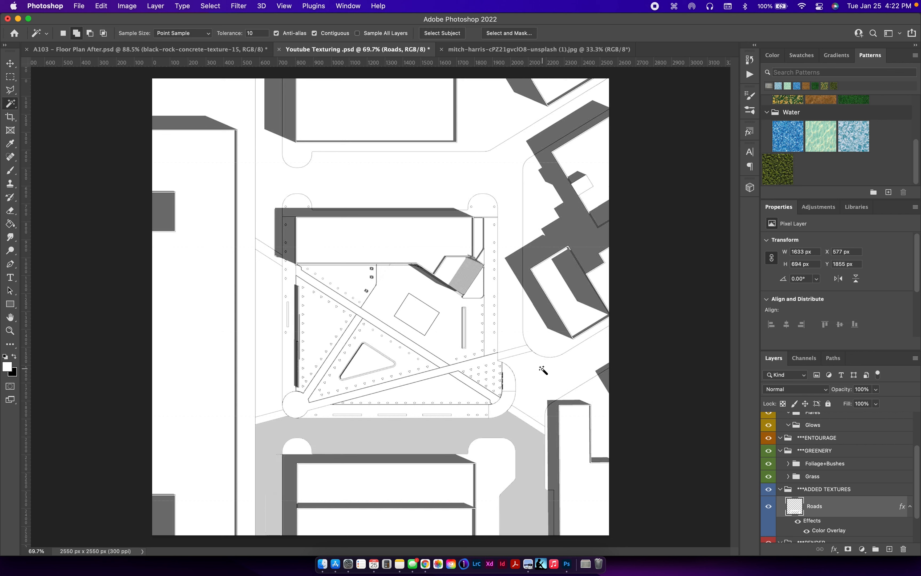
{"action": "scroll", "coordinate": [875, 467], "scroll_direction": "down", "scroll_amount": 3}
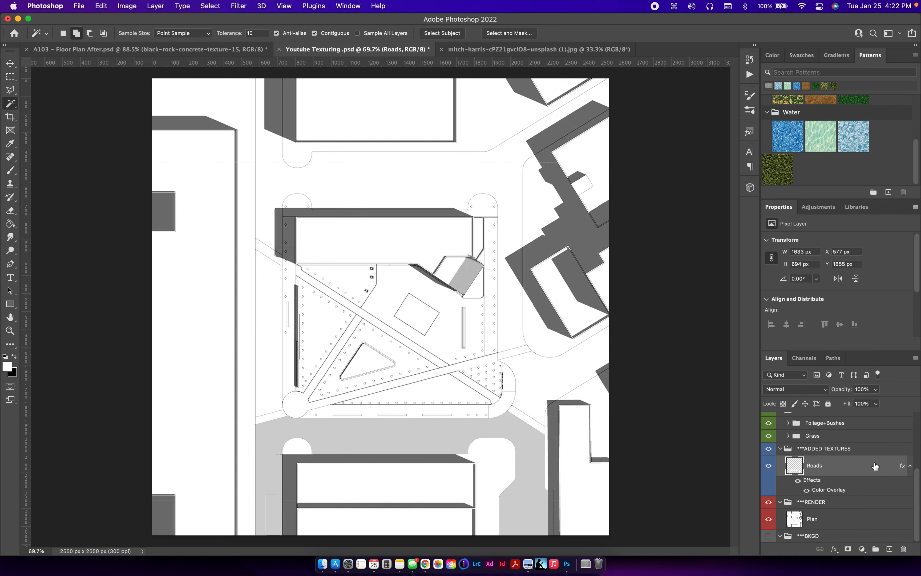
{"action": "left_click", "coordinate": [815, 525]}
{"action": "left_click", "coordinate": [548, 394]}
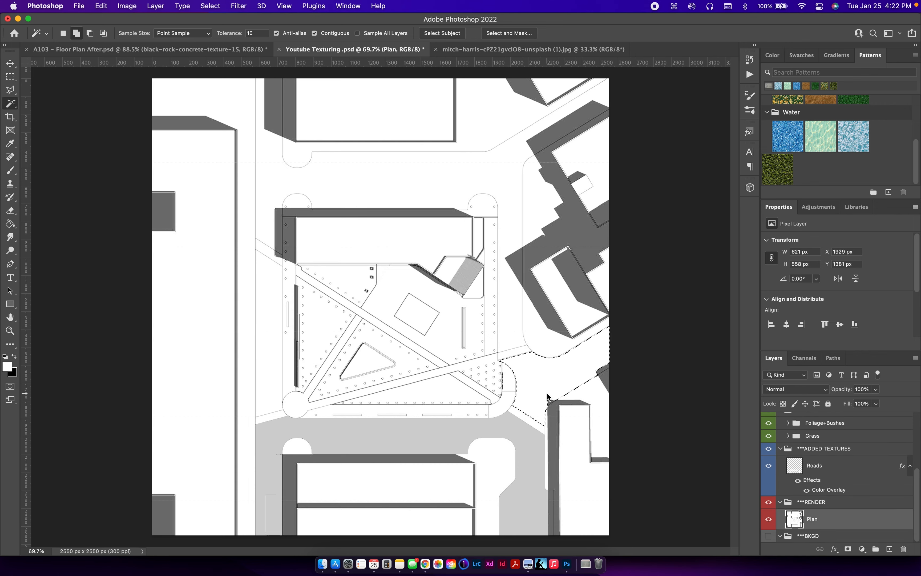
{"action": "scroll", "coordinate": [520, 410], "scroll_direction": "up", "scroll_amount": 5}
{"action": "scroll", "coordinate": [577, 438], "scroll_direction": "right", "scroll_amount": 4}
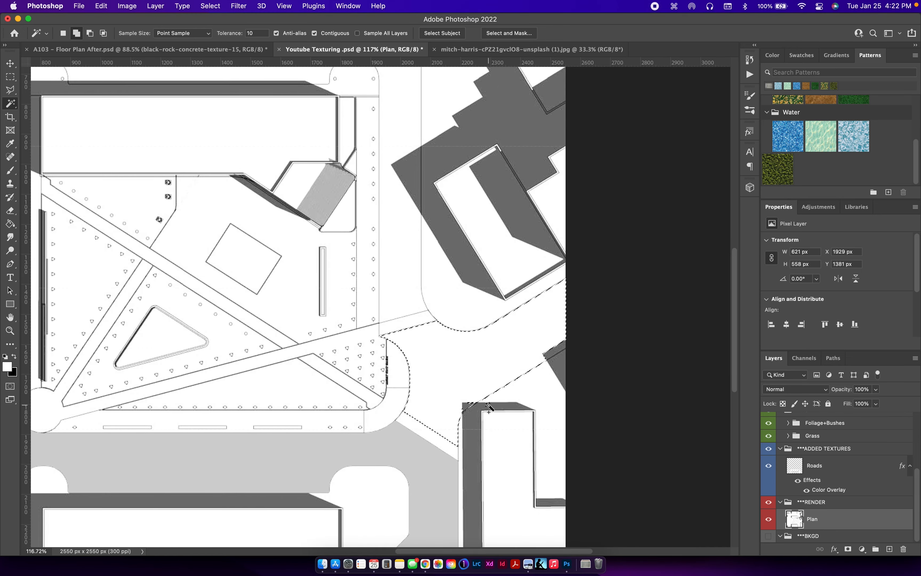
{"action": "scroll", "coordinate": [489, 407], "scroll_direction": "up", "scroll_amount": 5}
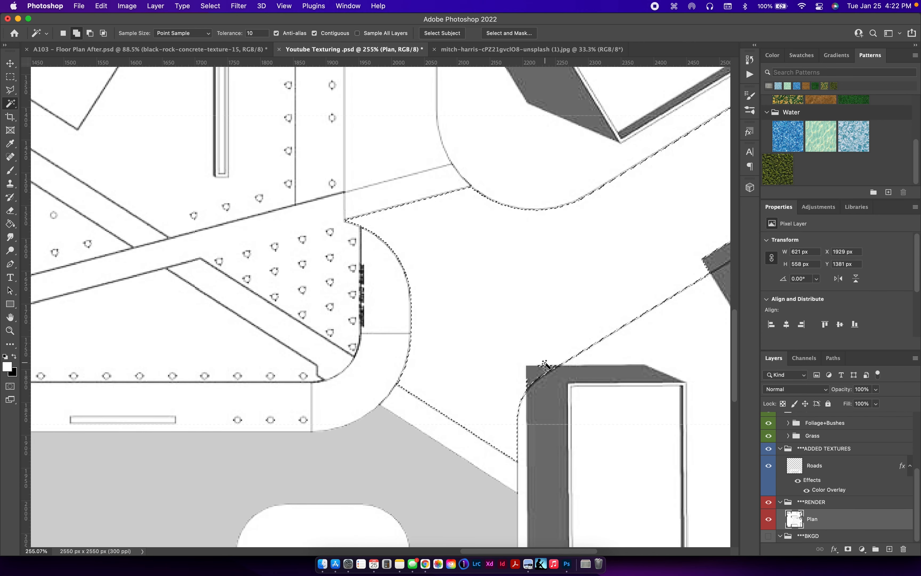
{"action": "key", "text": "l"}
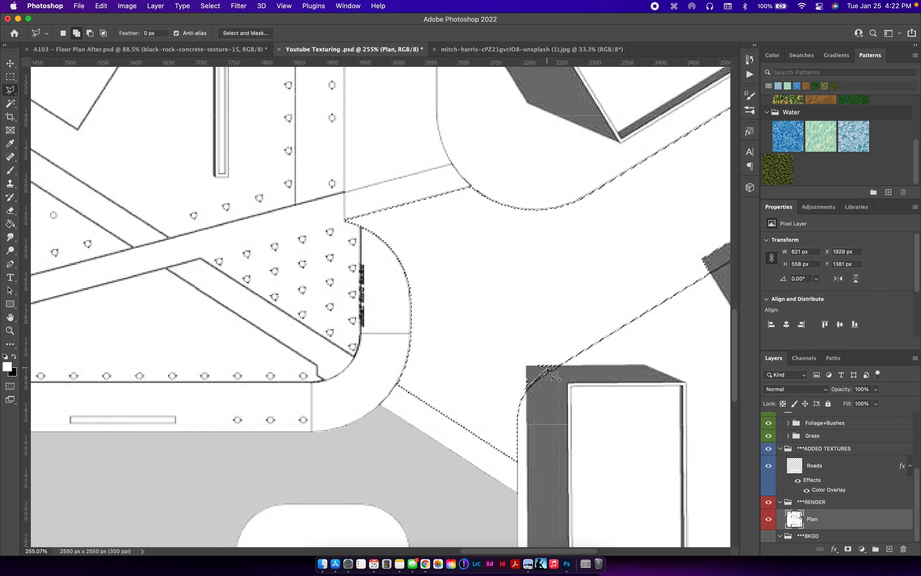
{"action": "key", "text": "w"}
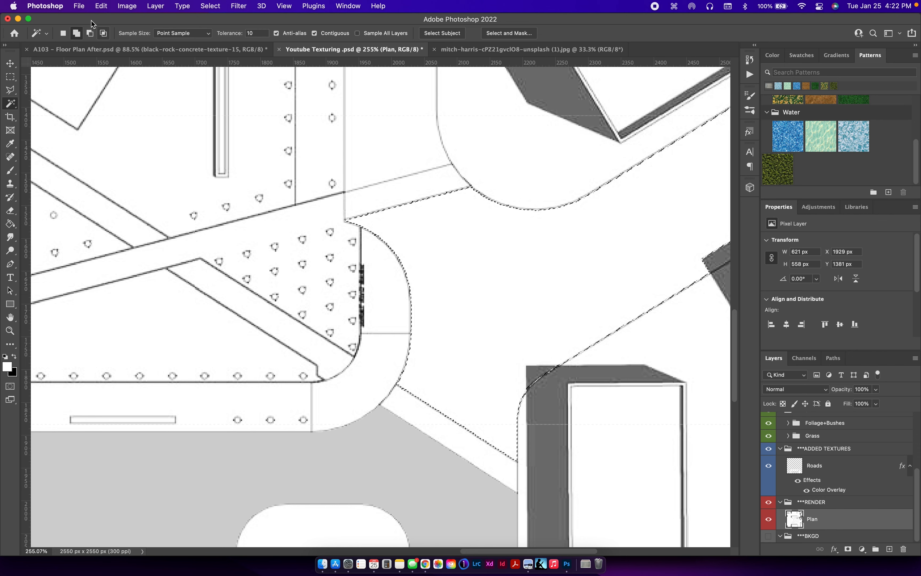
{"action": "left_click", "coordinate": [77, 34]}
Add the unfilled road between the plaza and the angled buildings, plus the shadow wedge crossing it, to the selection.
{"action": "scroll", "coordinate": [410, 253], "scroll_direction": "up", "scroll_amount": 5}
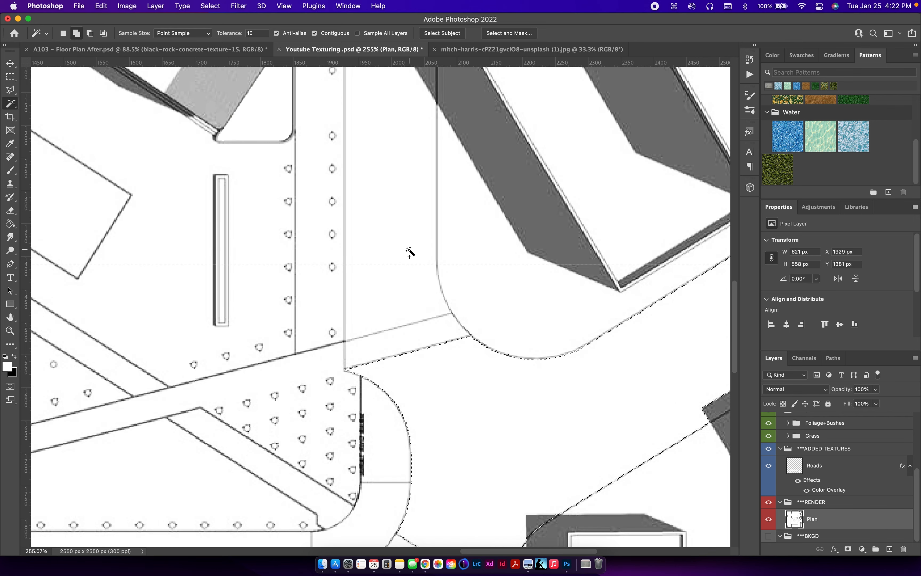
{"action": "scroll", "coordinate": [428, 296], "scroll_direction": "down", "scroll_amount": 3}
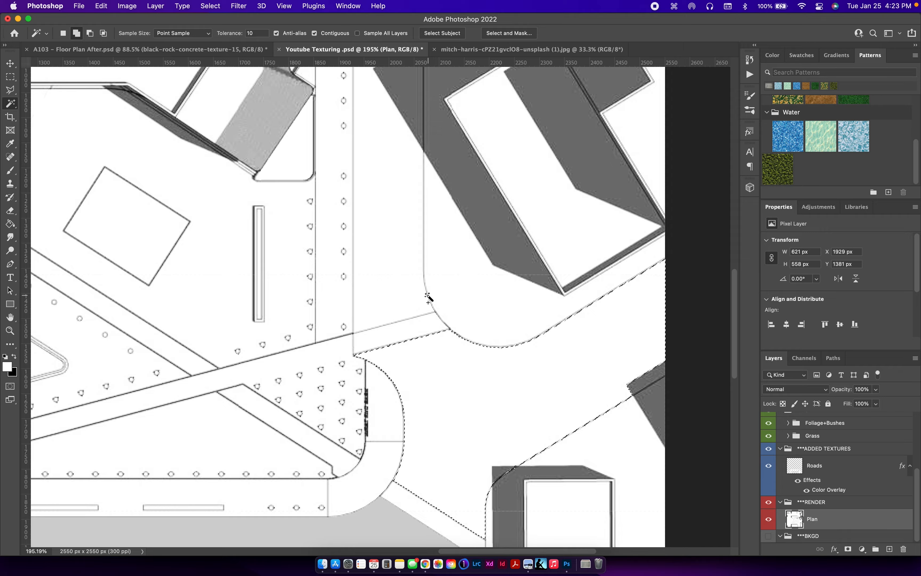
{"action": "scroll", "coordinate": [428, 296], "scroll_direction": "up", "scroll_amount": 5}
{"action": "left_click", "coordinate": [389, 328]}
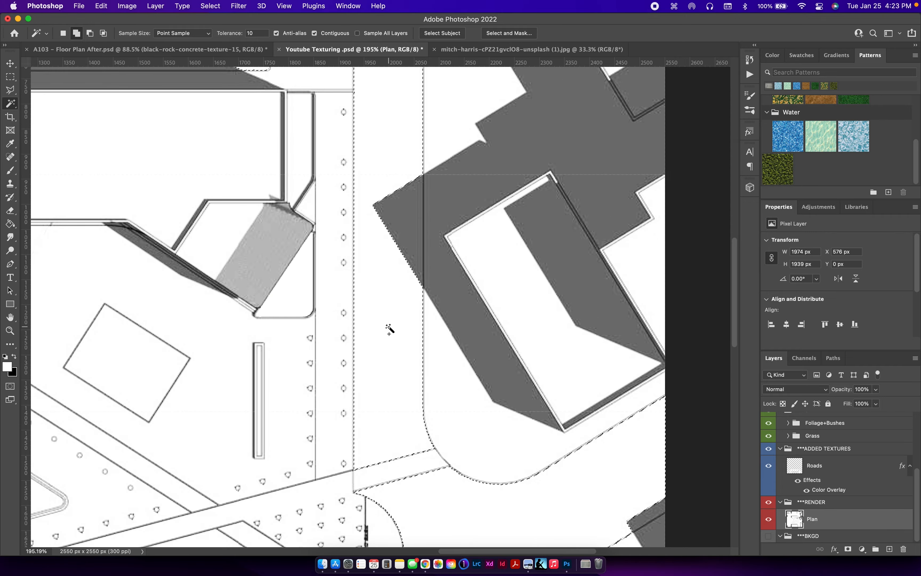
{"action": "scroll", "coordinate": [389, 328], "scroll_direction": "up", "scroll_amount": 5}
{"action": "scroll", "coordinate": [390, 329], "scroll_direction": "down", "scroll_amount": 4}
{"action": "scroll", "coordinate": [390, 328], "scroll_direction": "down", "scroll_amount": 1}
{"action": "left_click", "coordinate": [406, 230]}
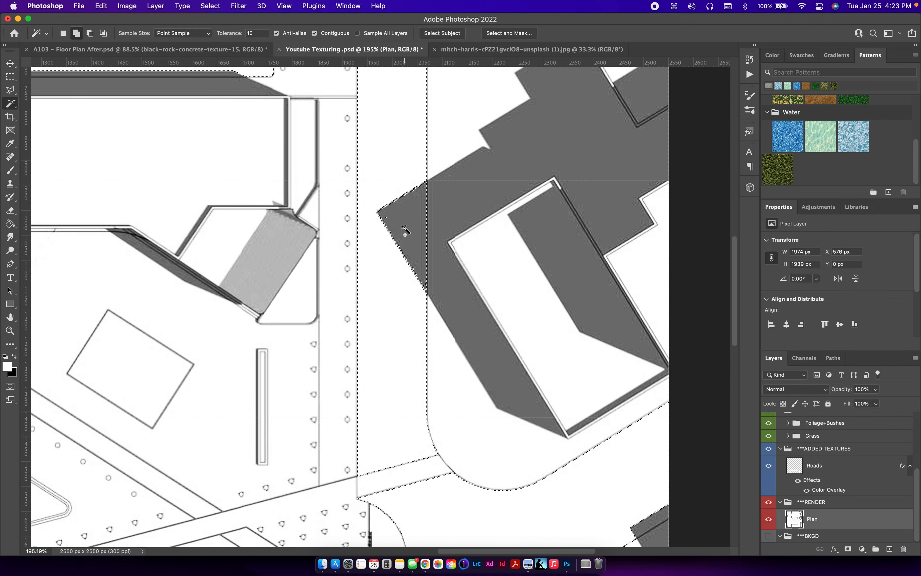
Add the remaining building shadows that fall on the roads, around the central and upper buildings, to the selection.
{"action": "scroll", "coordinate": [407, 238], "scroll_direction": "up", "scroll_amount": 4}
{"action": "scroll", "coordinate": [481, 166], "scroll_direction": "down", "scroll_amount": 5}
{"action": "scroll", "coordinate": [344, 171], "scroll_direction": "down", "scroll_amount": 5}
{"action": "scroll", "coordinate": [344, 171], "scroll_direction": "up", "scroll_amount": 3}
{"action": "left_click", "coordinate": [345, 173]}
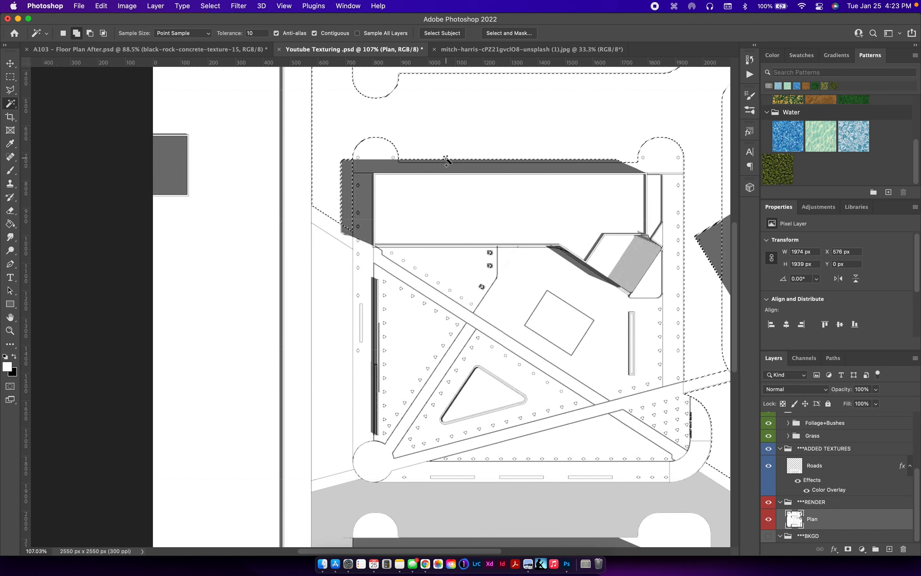
{"action": "scroll", "coordinate": [441, 162], "scroll_direction": "up", "scroll_amount": 5}
{"action": "left_click", "coordinate": [437, 268]}
{"action": "scroll", "coordinate": [438, 270], "scroll_direction": "down", "scroll_amount": 5}
{"action": "scroll", "coordinate": [437, 394], "scroll_direction": "up", "scroll_amount": 3}
{"action": "scroll", "coordinate": [314, 312], "scroll_direction": "down", "scroll_amount": 5}
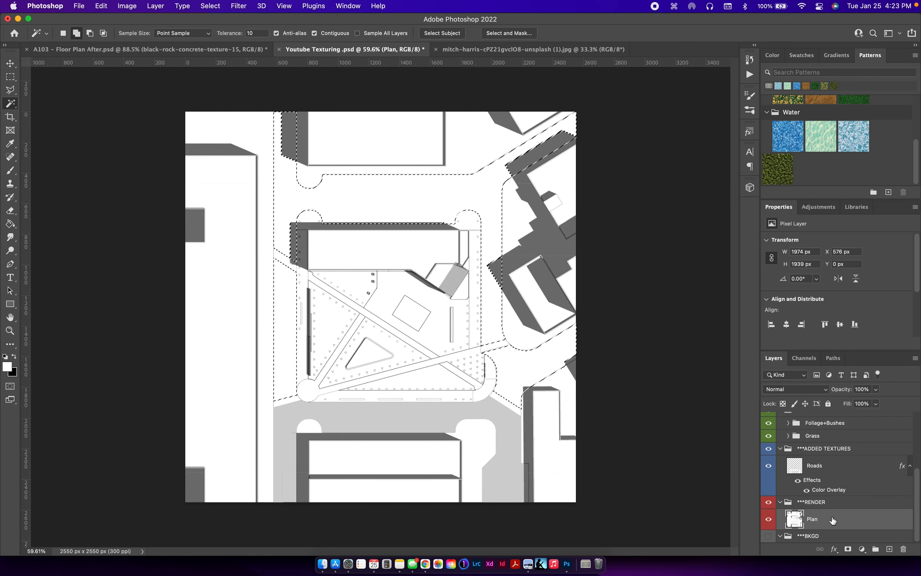
Fill the selected roads with white on the Roads layer, clear the selection, and set the layer's blend mode to Multiply.
{"action": "left_click", "coordinate": [816, 465]}
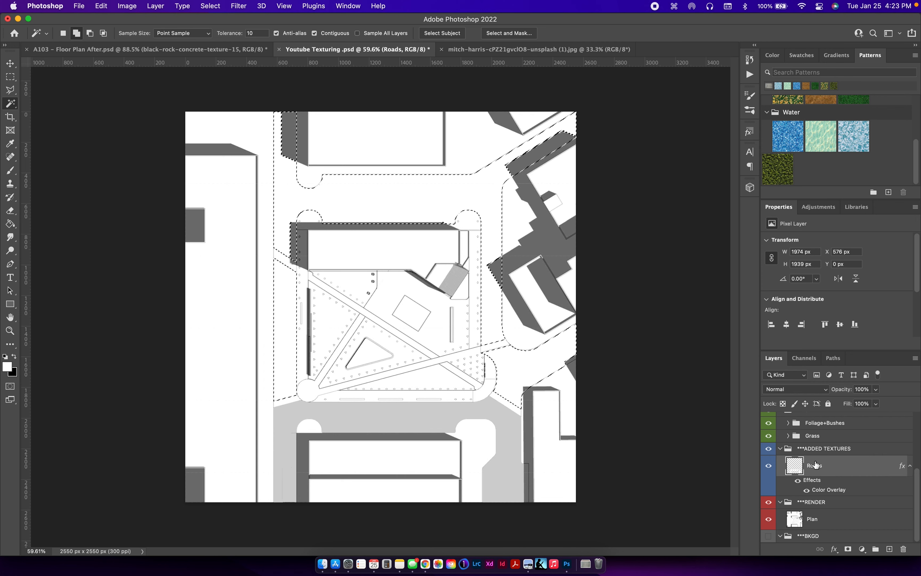
{"action": "key", "text": "g"}
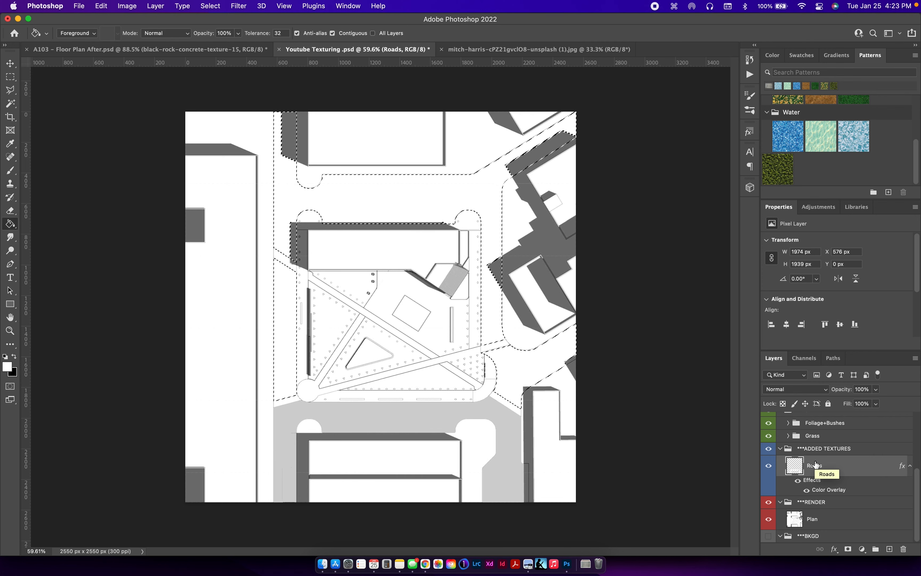
{"action": "left_click", "coordinate": [478, 194]}
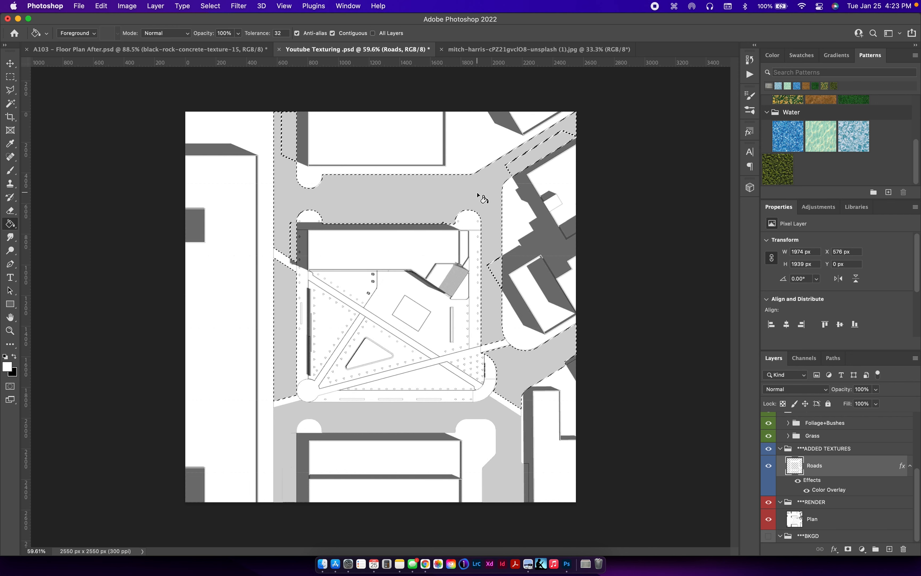
{"action": "key", "text": "super+d"}
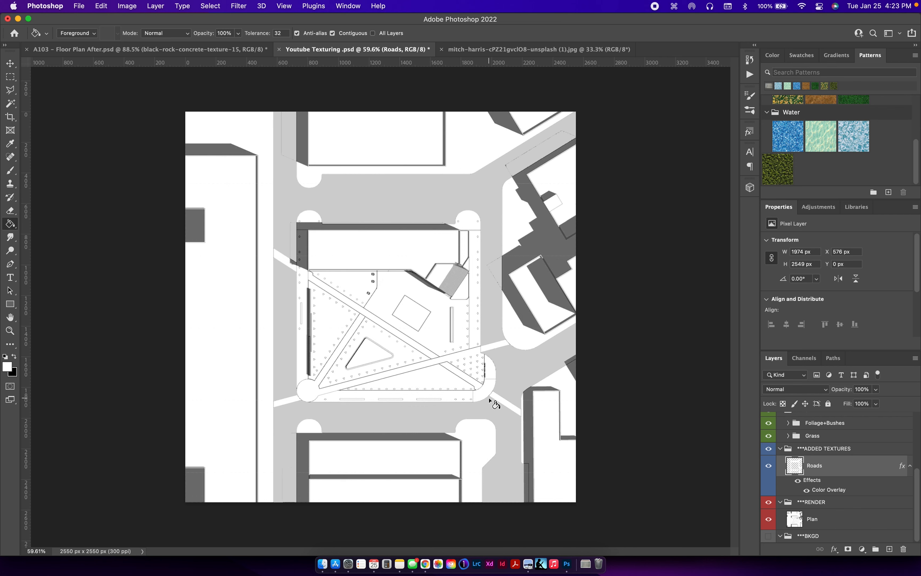
{"action": "left_click", "coordinate": [796, 391]}
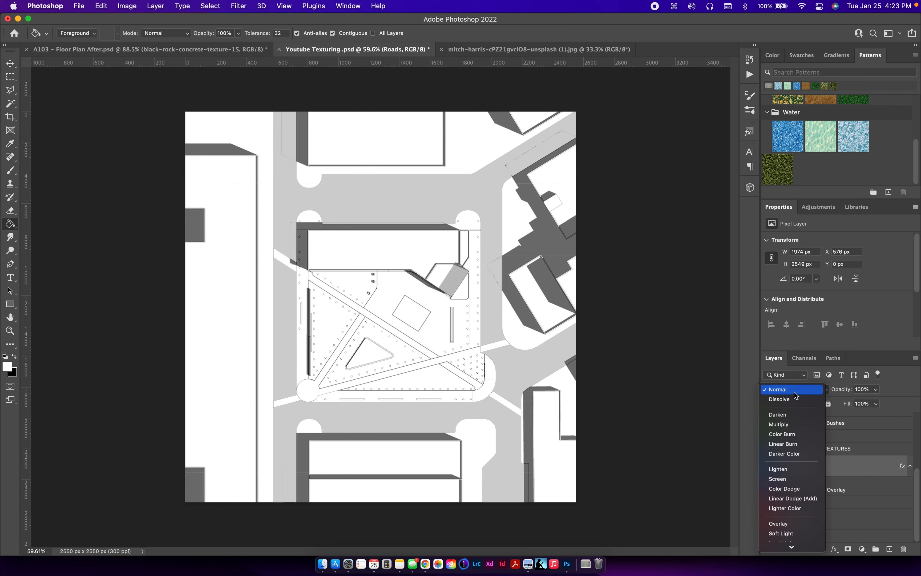
{"action": "left_click", "coordinate": [784, 424]}
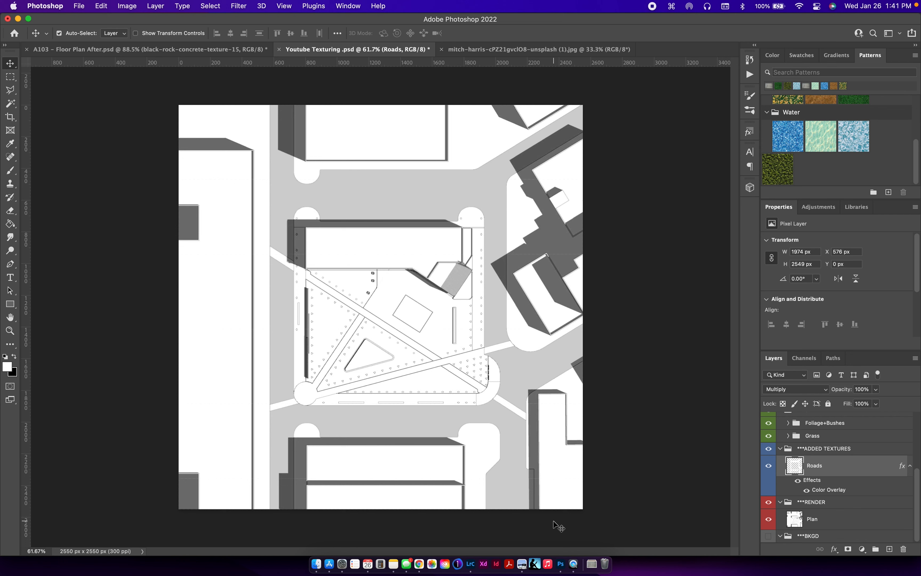
Switch to the open concrete texture photo and check that the Patterns library is enabled for display.
{"action": "left_click", "coordinate": [574, 47]}
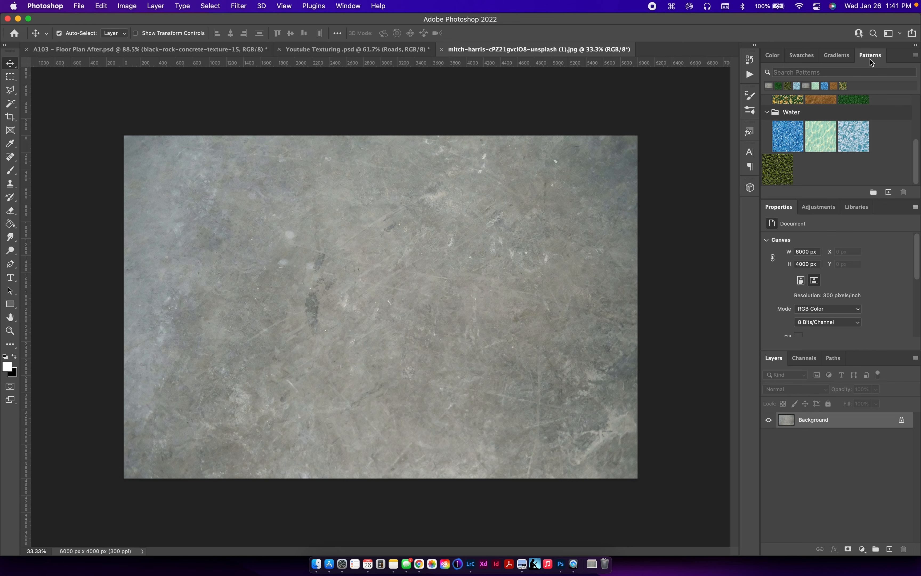
{"action": "left_click", "coordinate": [347, 7]}
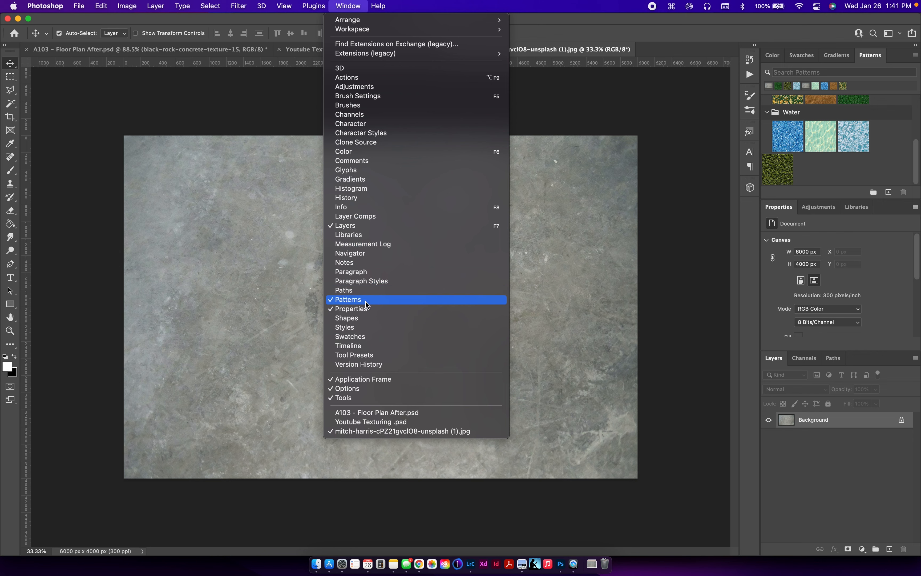
{"action": "left_click", "coordinate": [636, 3]}
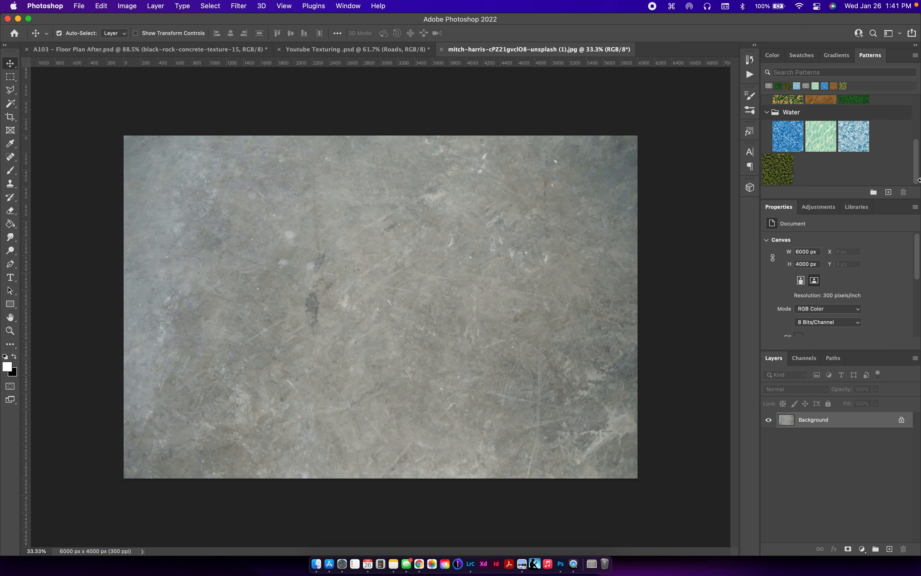
Save the concrete photo as a new pattern named Concrete and return to the Youtube Texturing .psd document.
{"action": "left_click", "coordinate": [888, 193]}
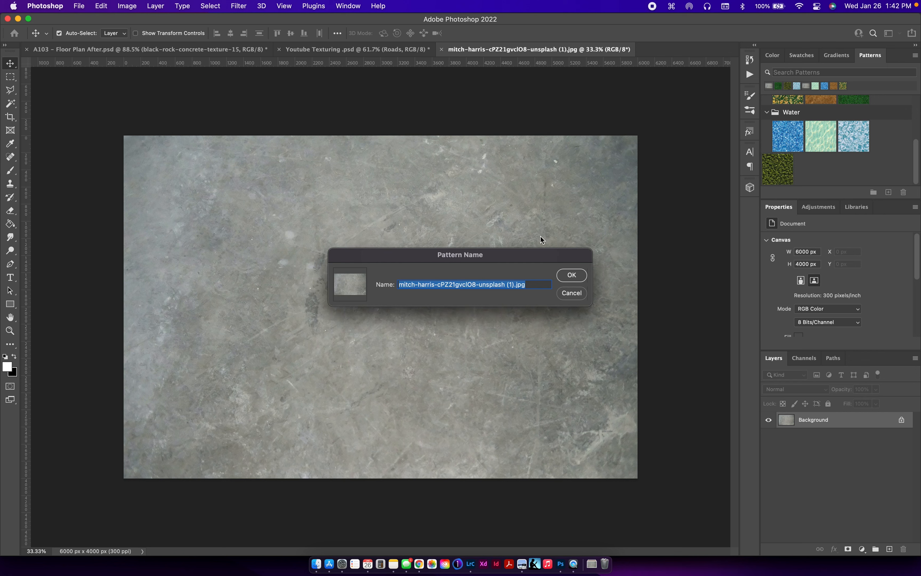
{"action": "type", "text": "Concrete"}
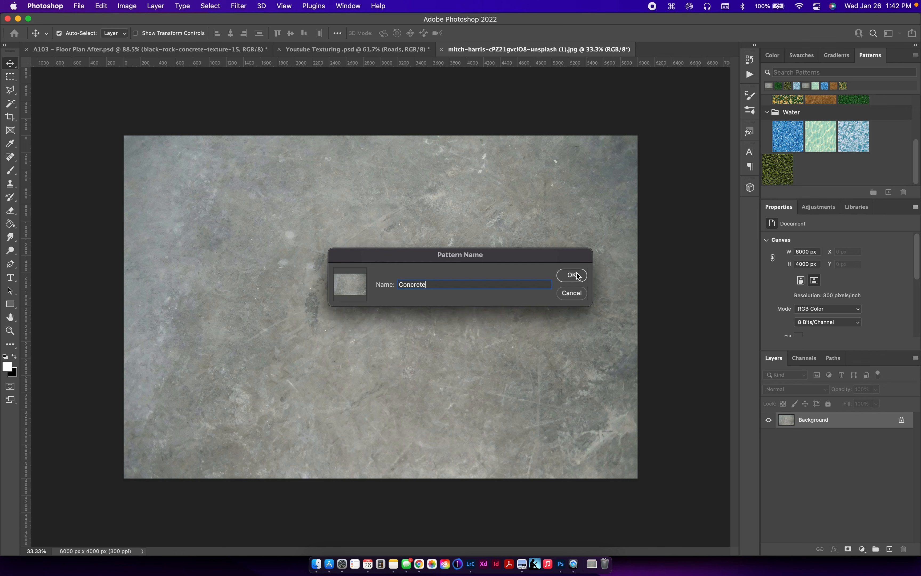
{"action": "left_click", "coordinate": [572, 275]}
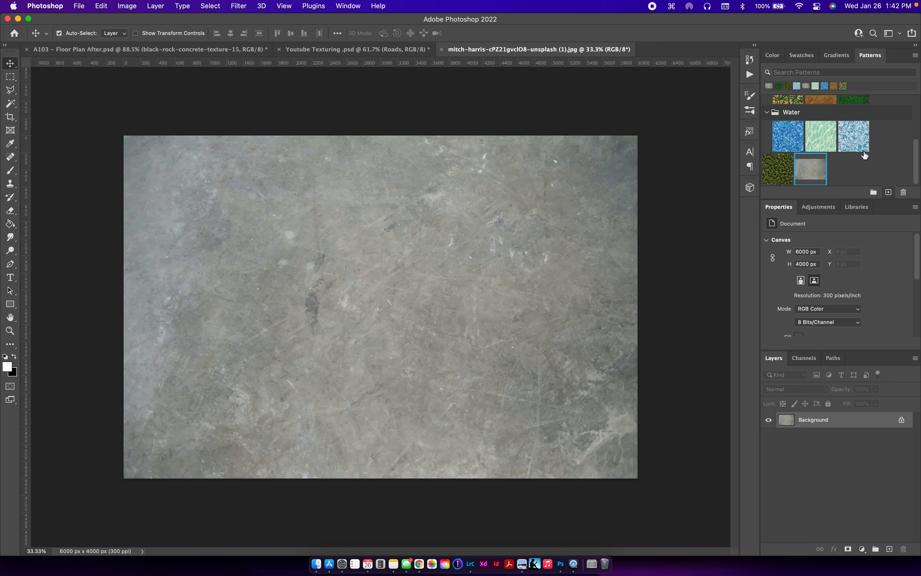
{"action": "left_click", "coordinate": [384, 52]}
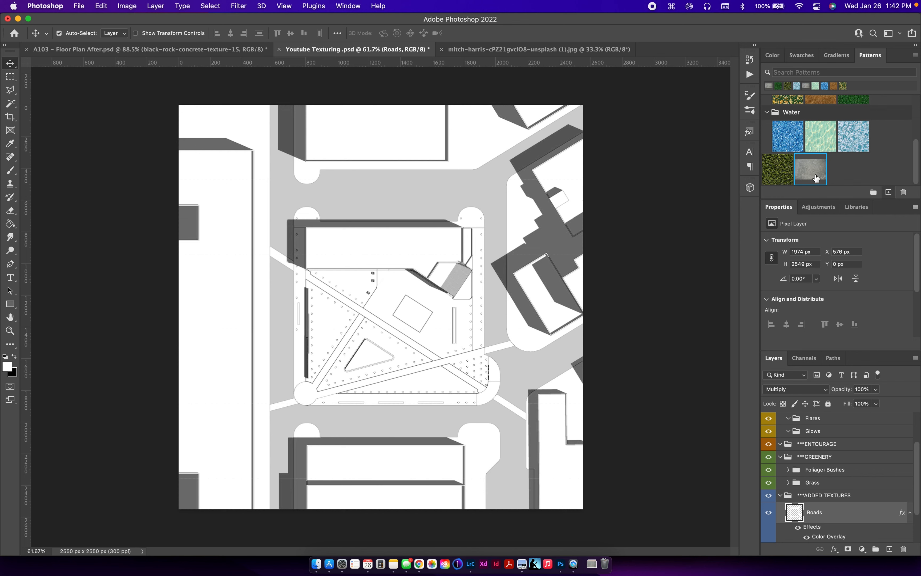
Try the Concrete pattern as a fill clipped to the Roads layer, and delete that fill again.
{"action": "scroll", "coordinate": [838, 516], "scroll_direction": "down", "scroll_amount": 3}
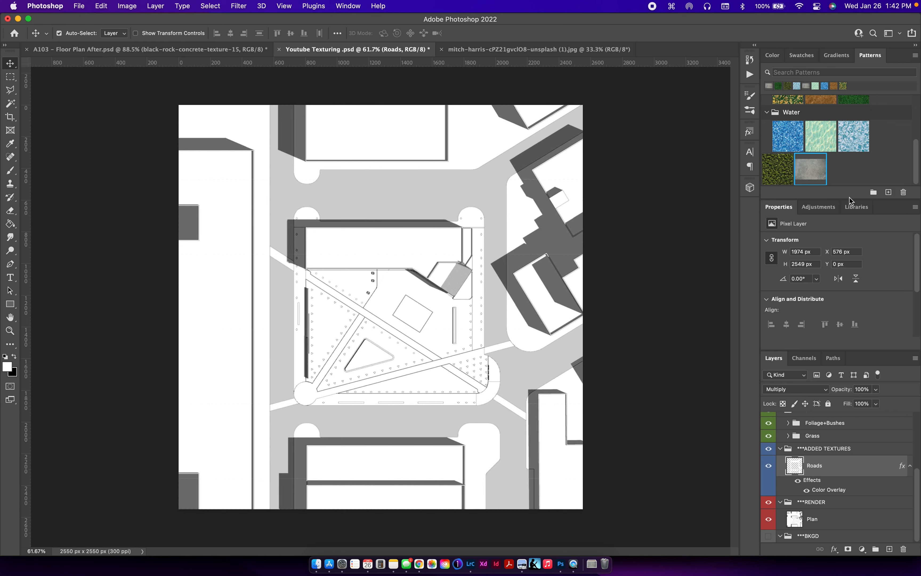
{"action": "left_click", "coordinate": [814, 177]}
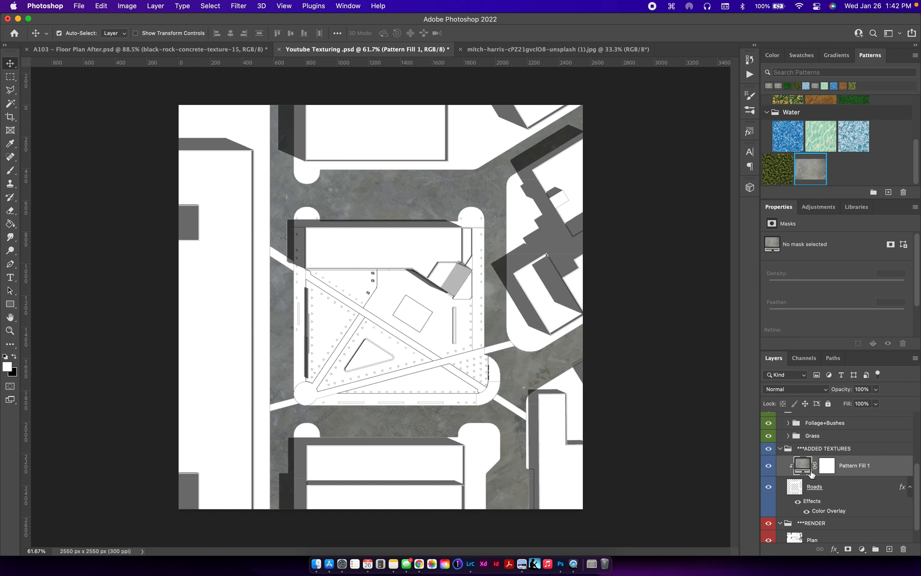
{"action": "key", "text": "BackSpace"}
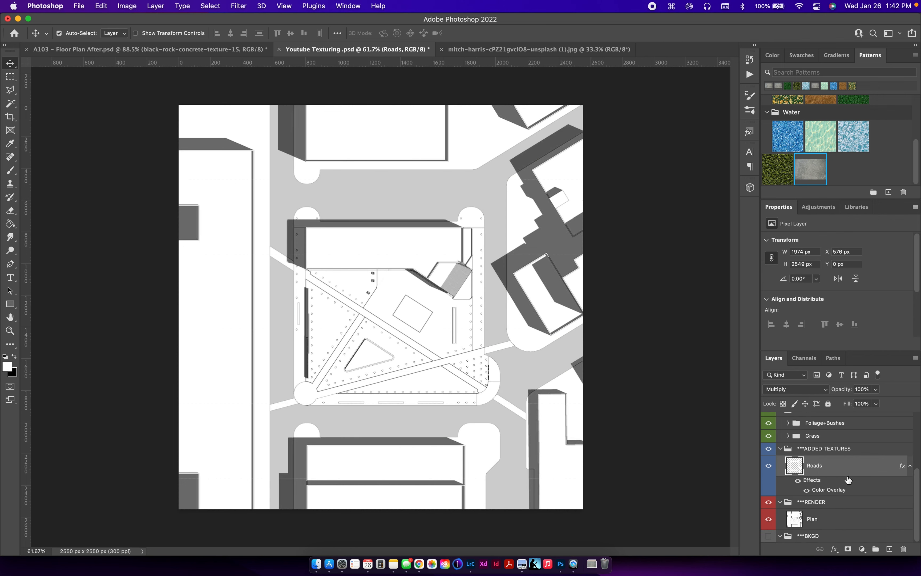
Select the diagonal plaza walkways, their round junction and the dotted corner area on the Plan layer with the Magic Wand.
{"action": "scroll", "coordinate": [849, 479], "scroll_direction": "up", "scroll_amount": 2}
{"action": "scroll", "coordinate": [848, 479], "scroll_direction": "down", "scroll_amount": 2}
{"action": "scroll", "coordinate": [403, 356], "scroll_direction": "up", "scroll_amount": 2}
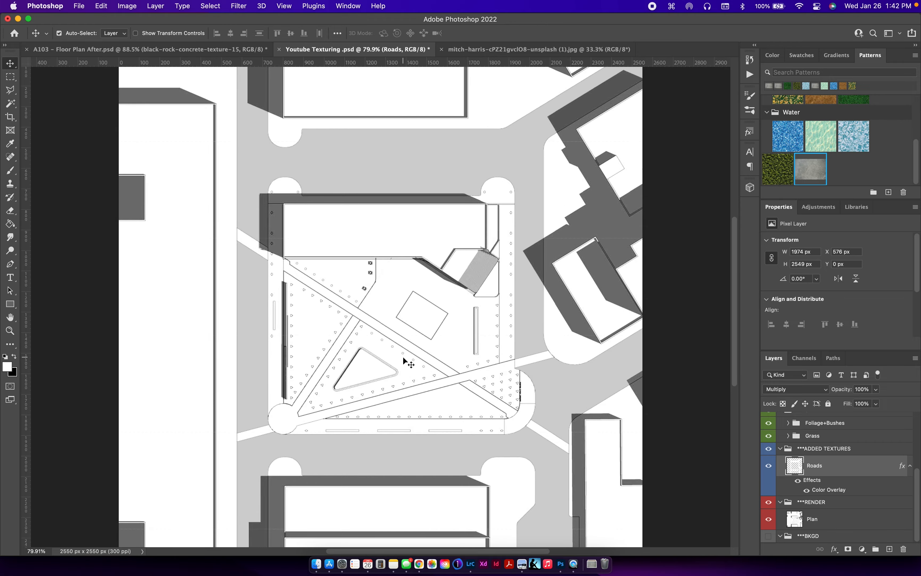
{"action": "scroll", "coordinate": [403, 357], "scroll_direction": "up", "scroll_amount": 2}
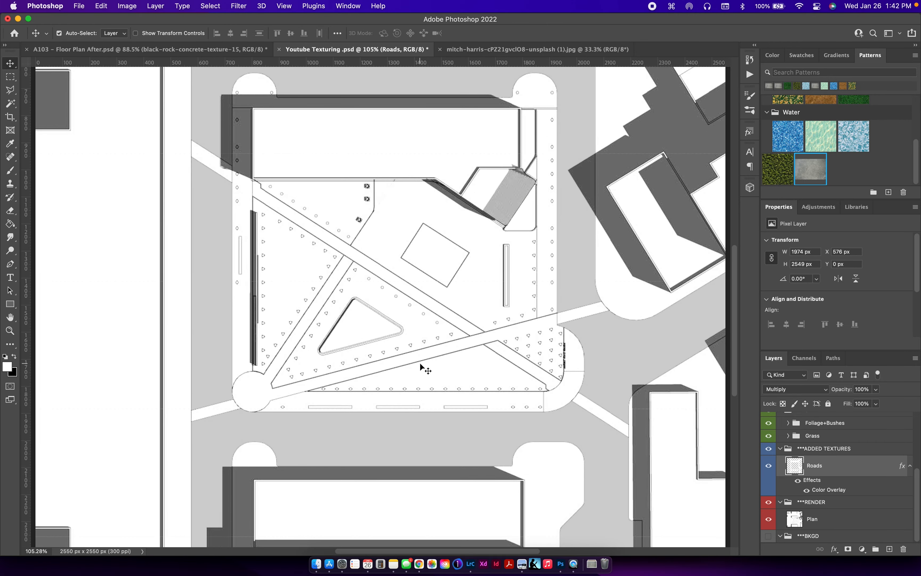
{"action": "key", "text": "w"}
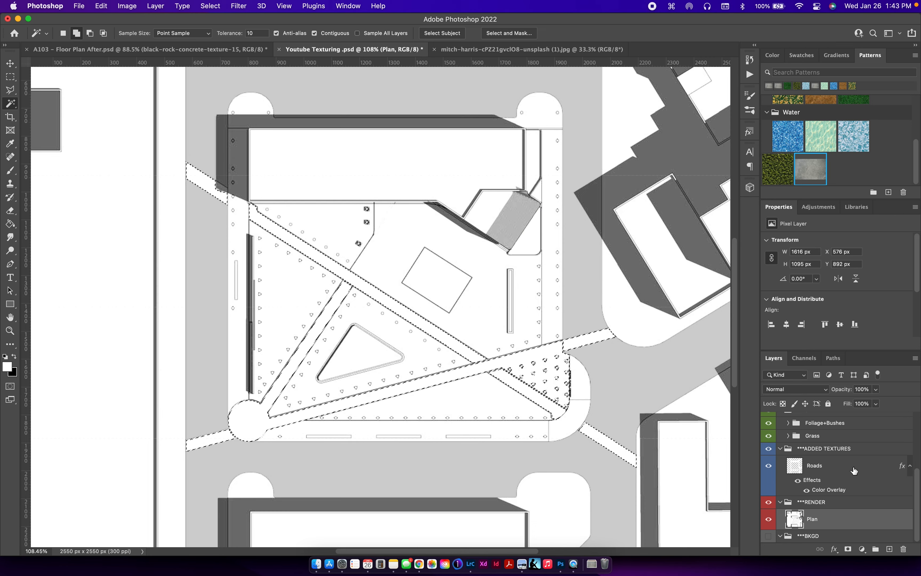
Create a layer named Textured Sidewalks in the ***ADDED TEXTURES group and fill the selected walkways with the Concrete pattern.
{"action": "left_click", "coordinate": [823, 450]}
{"action": "left_click", "coordinate": [889, 549]}
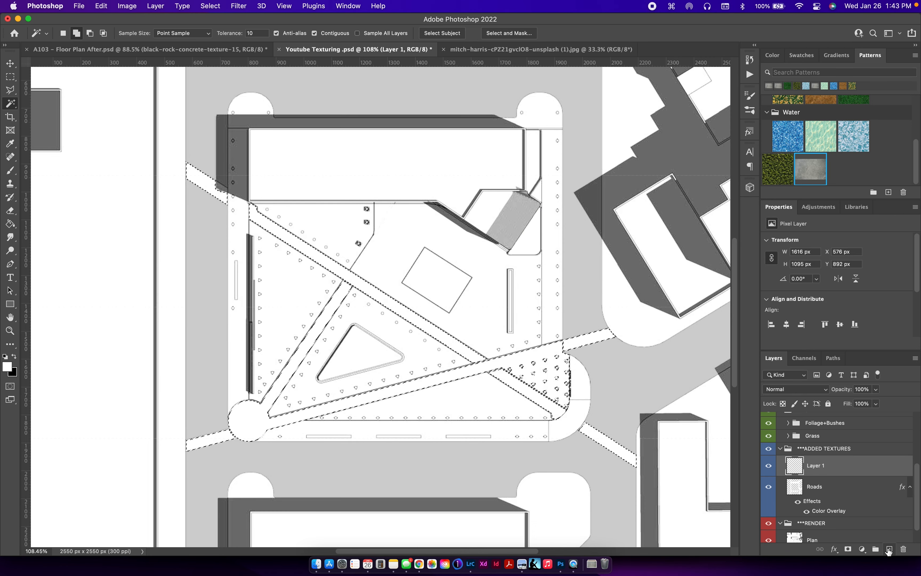
{"action": "double_click", "coordinate": [814, 466]}
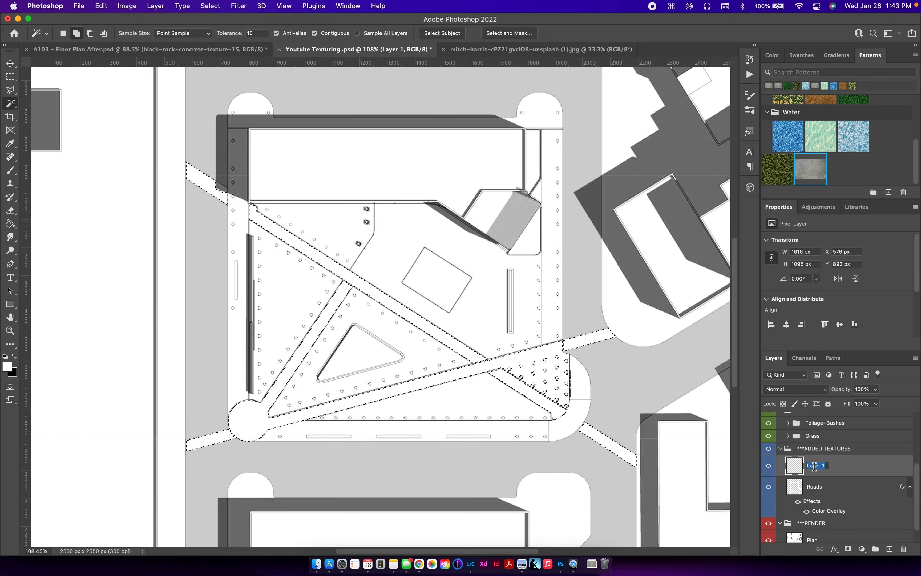
{"action": "type", "text": "Textured"}
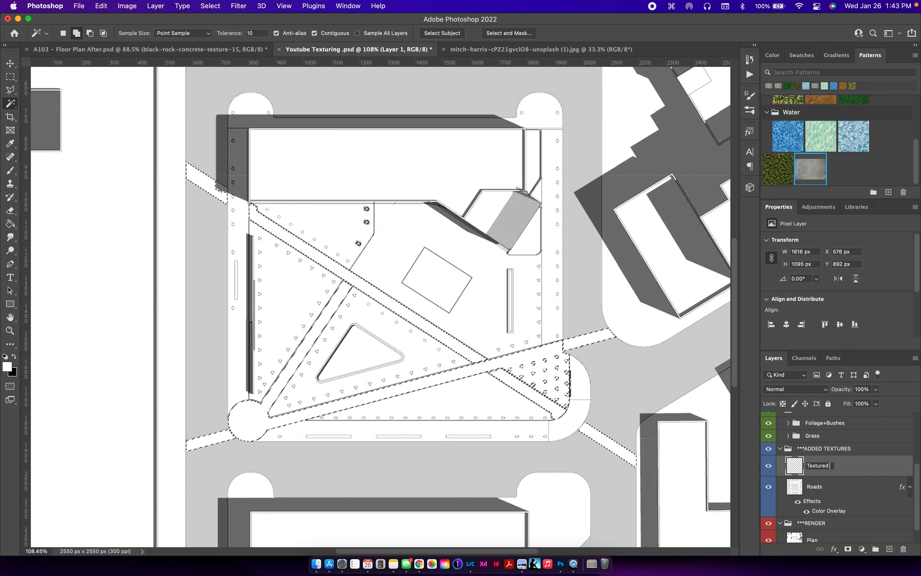
{"action": "type", "text": " Sidew"}
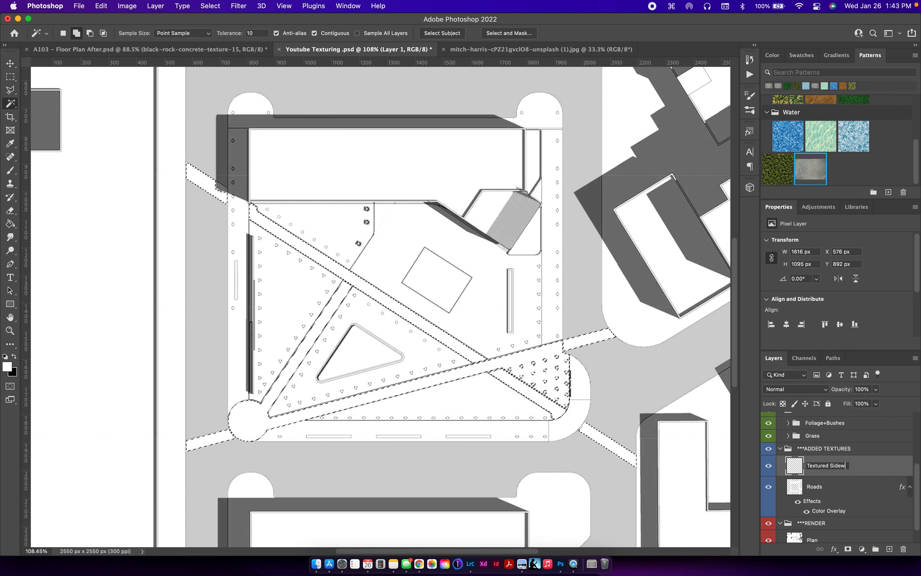
{"action": "type", "text": "alks"}
{"action": "key", "text": "Return"}
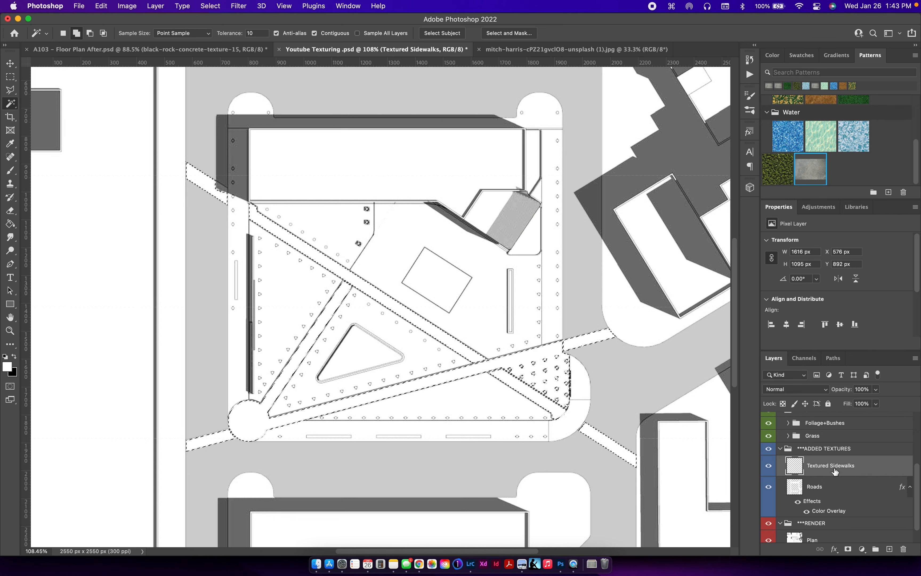
{"action": "left_click", "coordinate": [808, 171]}
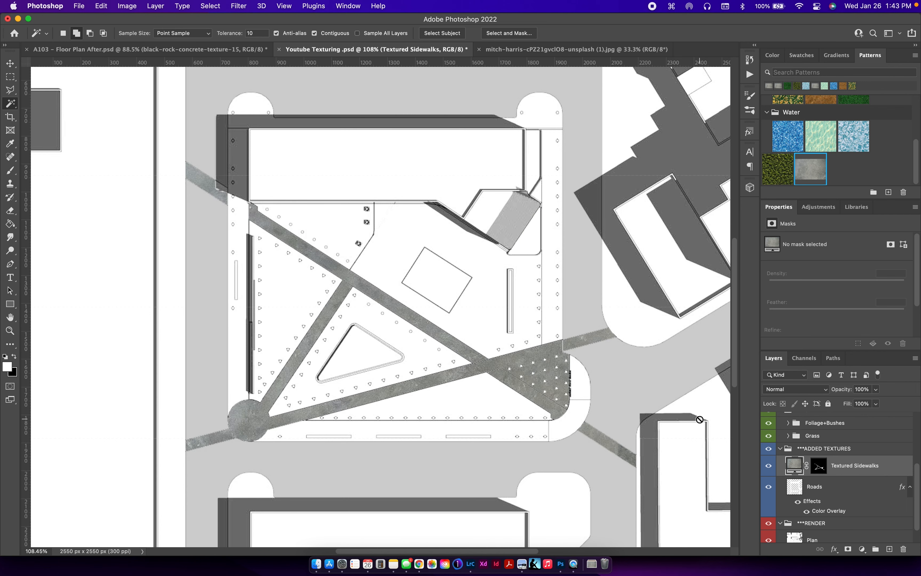